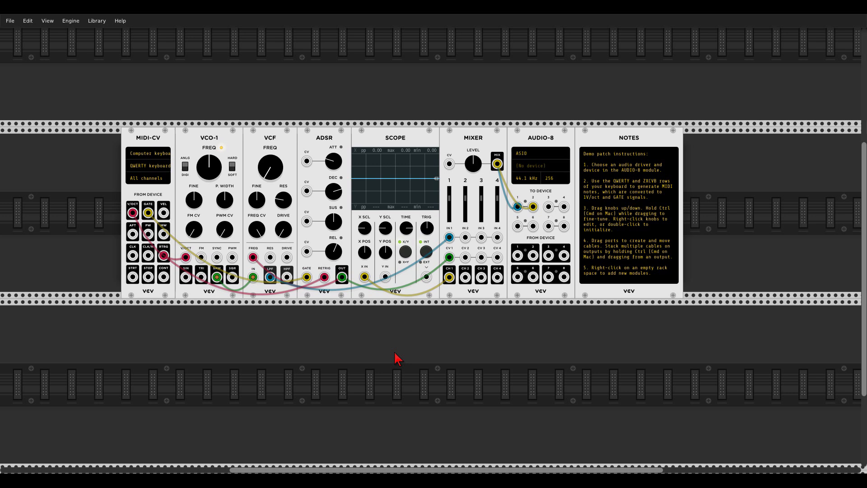
Step: Set the AUDIO-8 module's audio device to ReaRoute ASIO (x64) (1-8 in, 1-8 out), keeping the ASIO driver
click(529, 153)
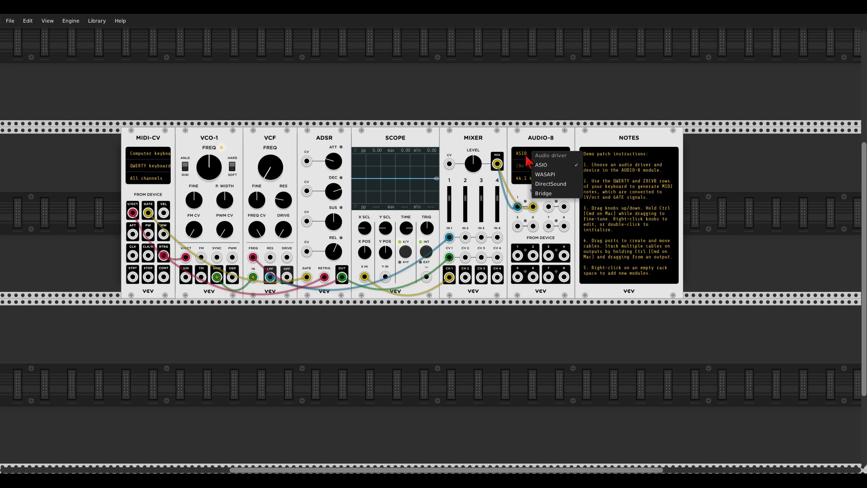
click(526, 140)
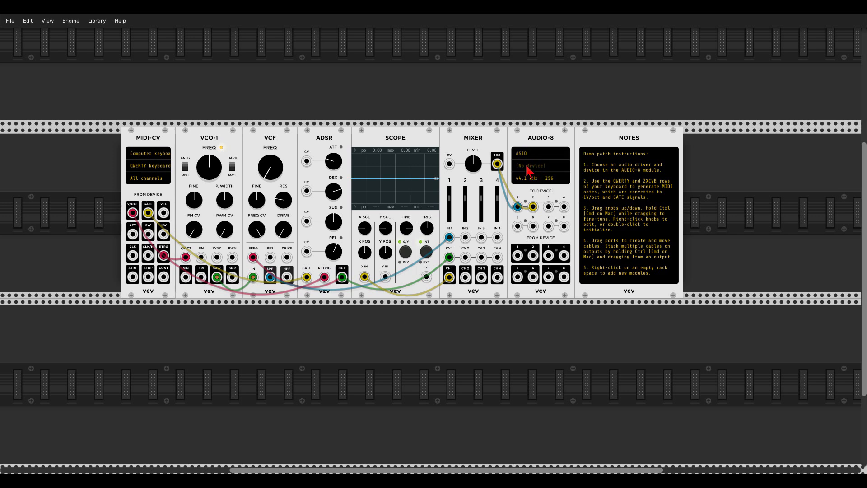
click(531, 164)
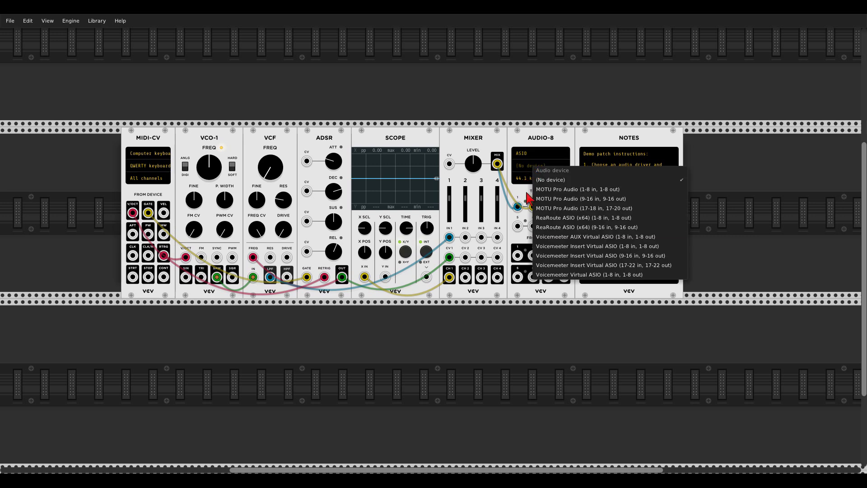
click(548, 220)
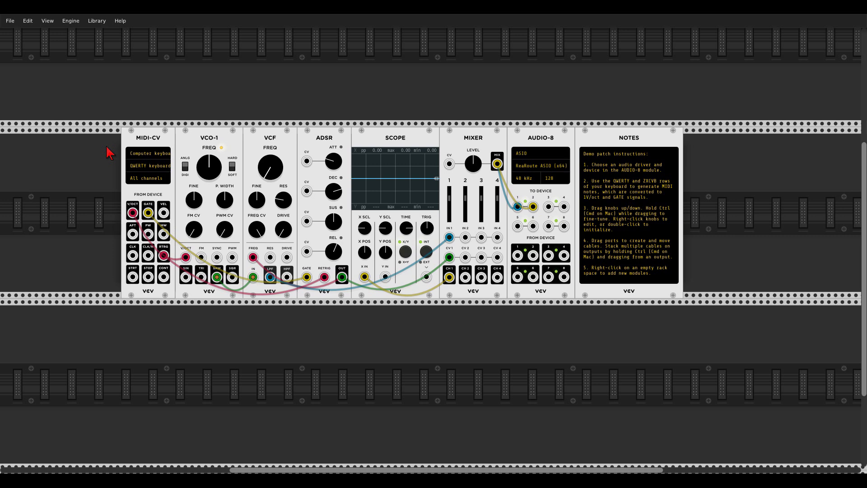
Step: Switch the MIDI-CV module's driver to Windows MIDI and look through its available MIDI devices
scroll(112, 154, up, 5)
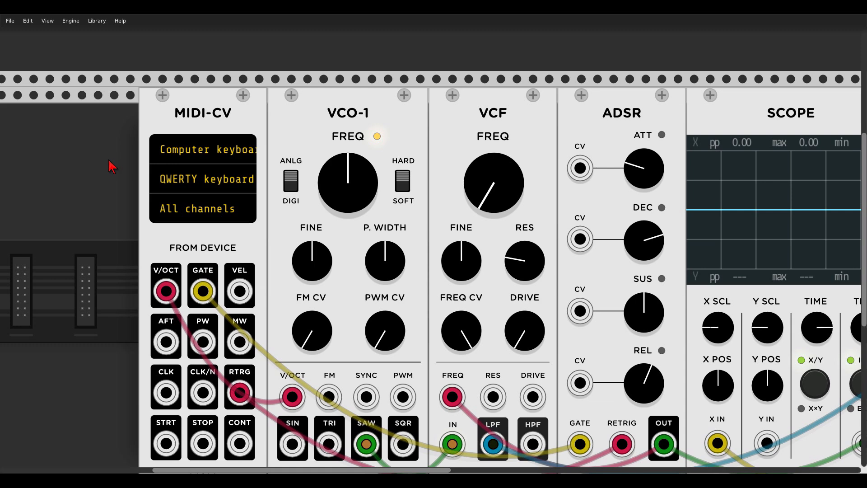
drag(109, 161, 193, 117)
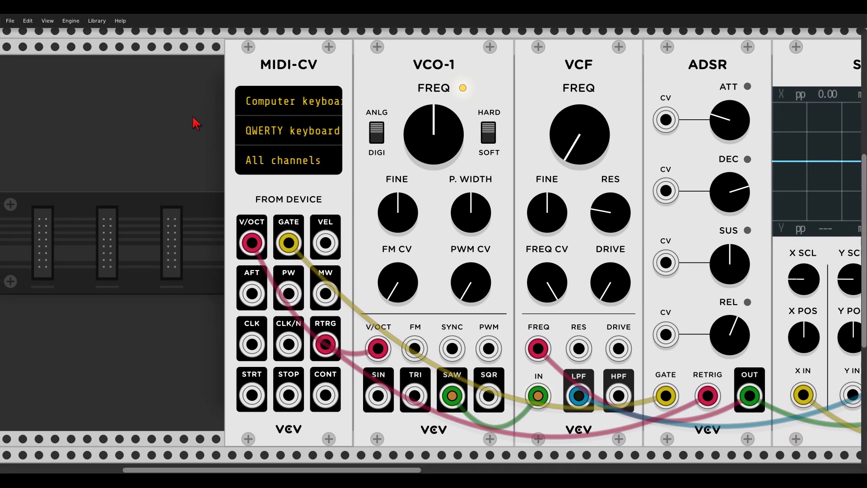
click(273, 107)
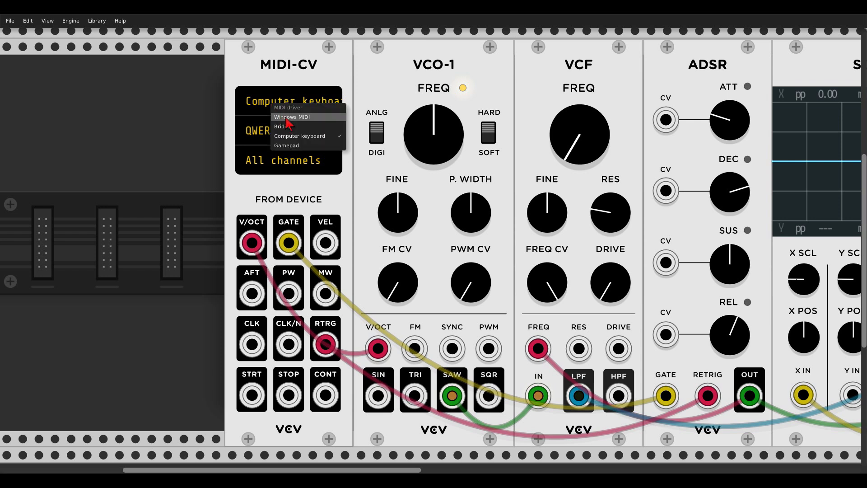
click(287, 117)
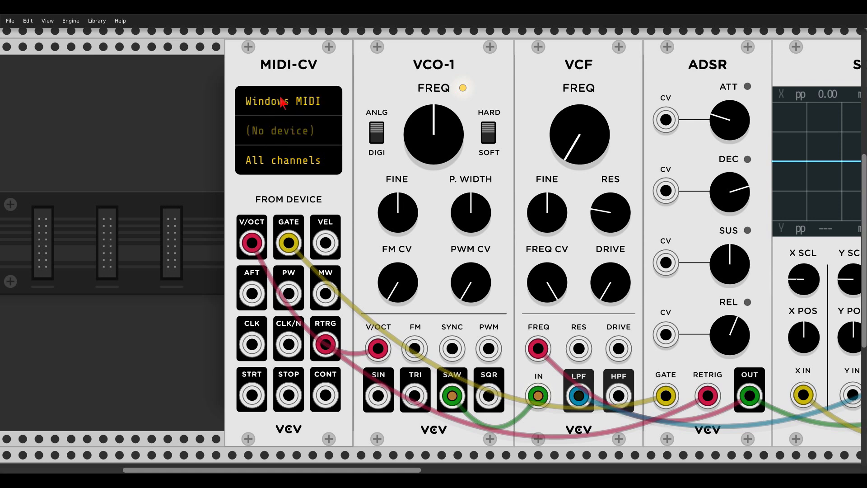
click(281, 130)
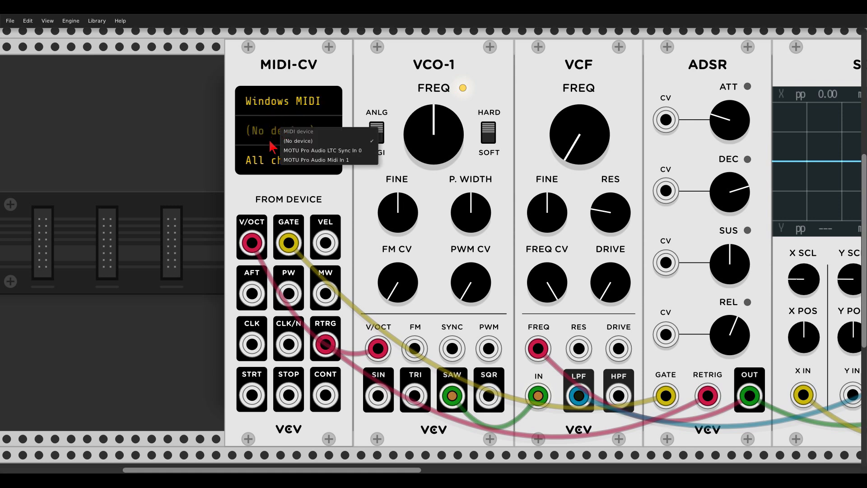
click(204, 116)
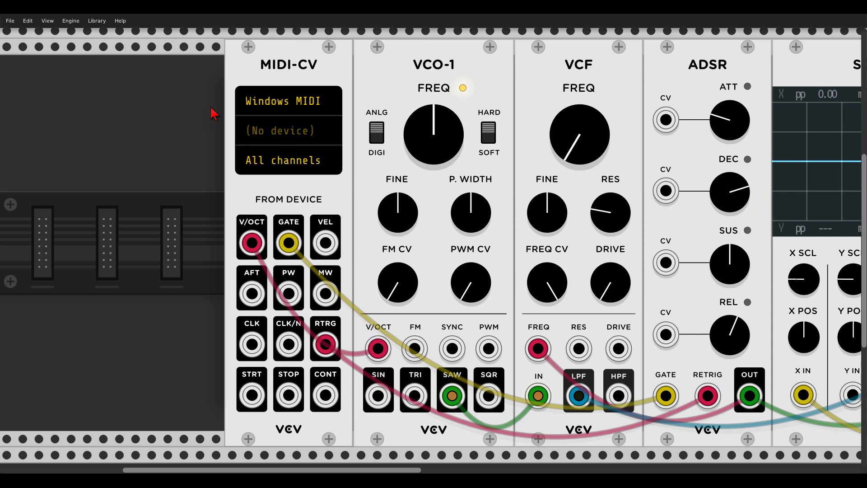
Step: Set the MIDI-CV module's driver to Computer keyboard with QWERTY keyboard (US) as its device
click(283, 101)
click(306, 130)
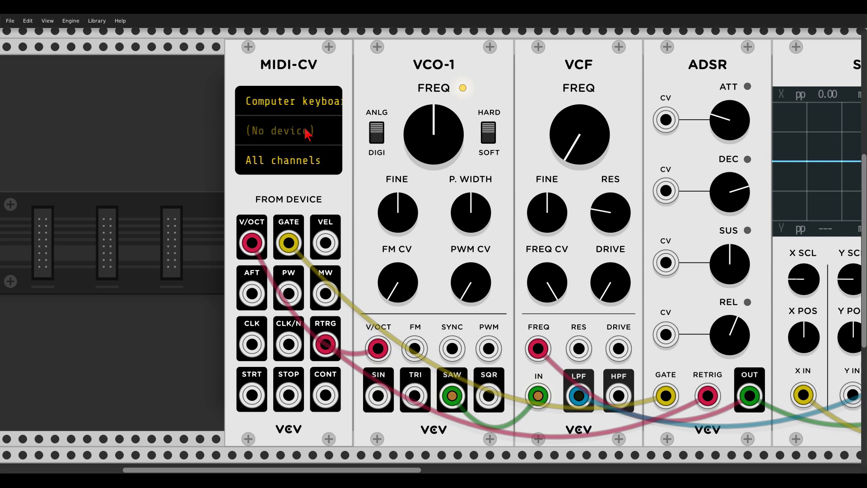
click(290, 135)
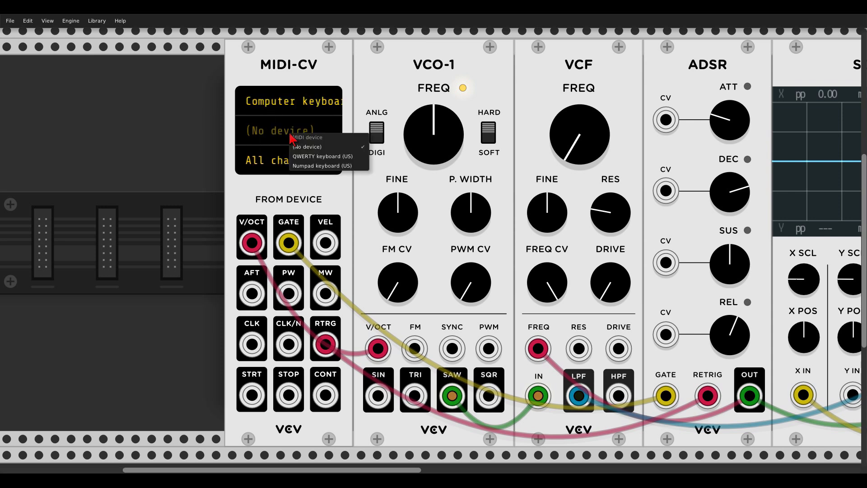
click(306, 157)
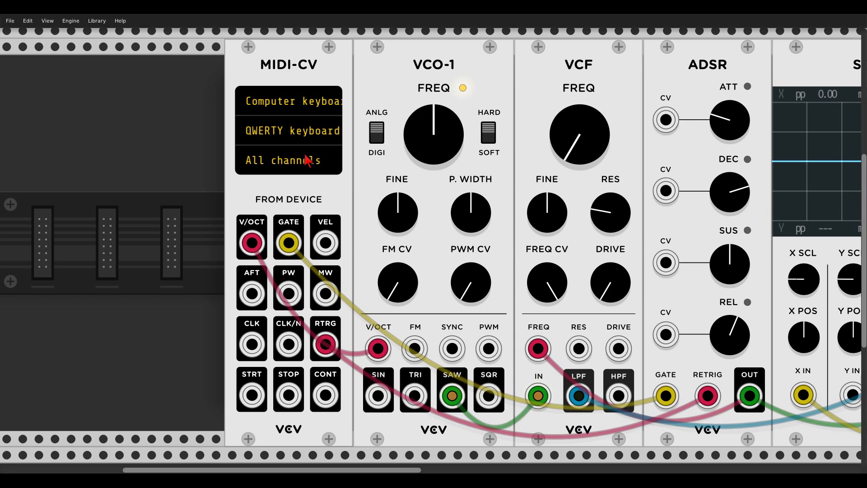
Step: Follow the patch cables from the ADSR output to the mixer and play several test notes with the computer keyboard
scroll(316, 172, down, 2)
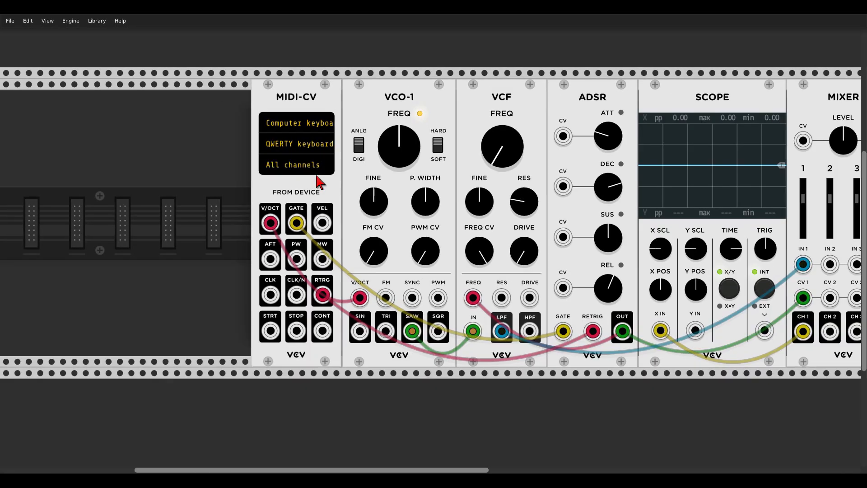
drag(417, 96, 301, 100)
scroll(302, 106, down, 3)
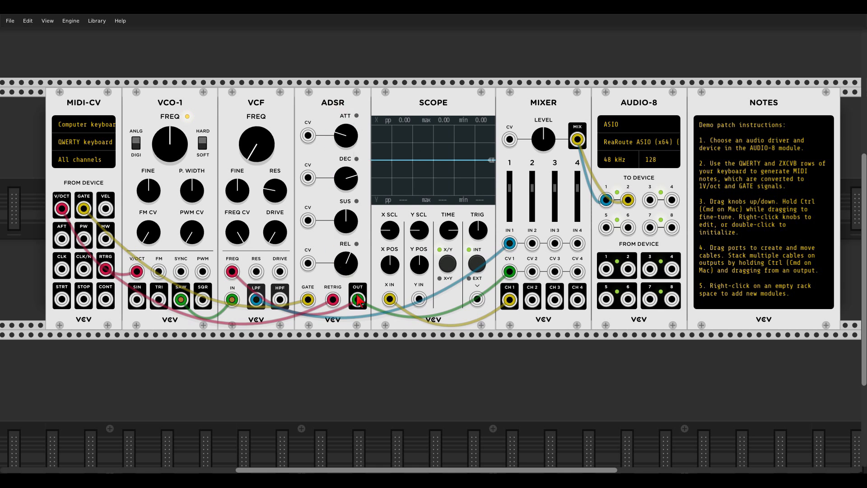
mouse_move(509, 201)
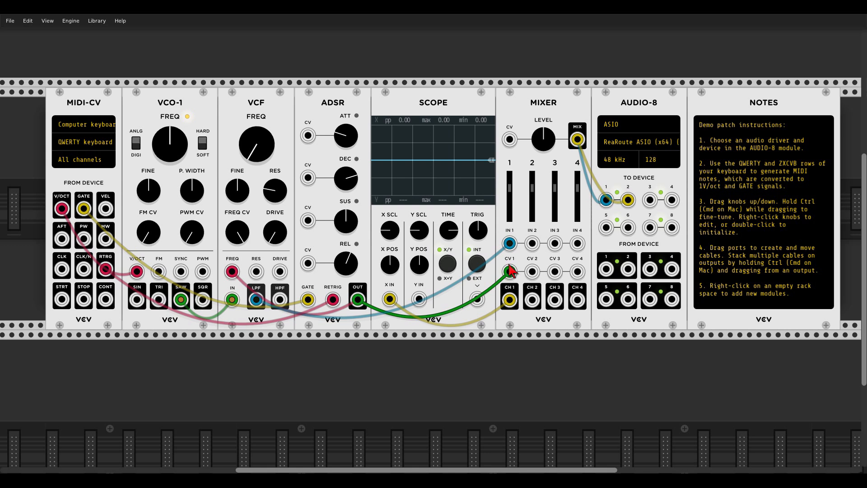
drag(358, 299, 234, 274)
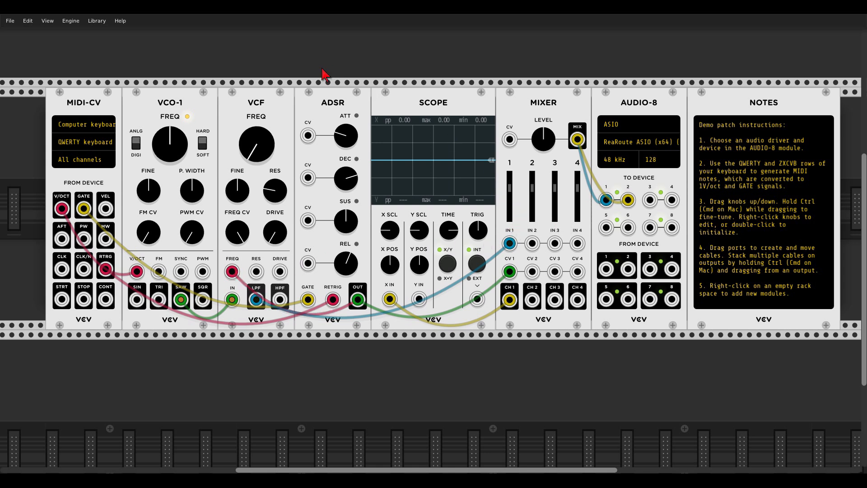
key(b)
key(n)
key(v)
key(n)
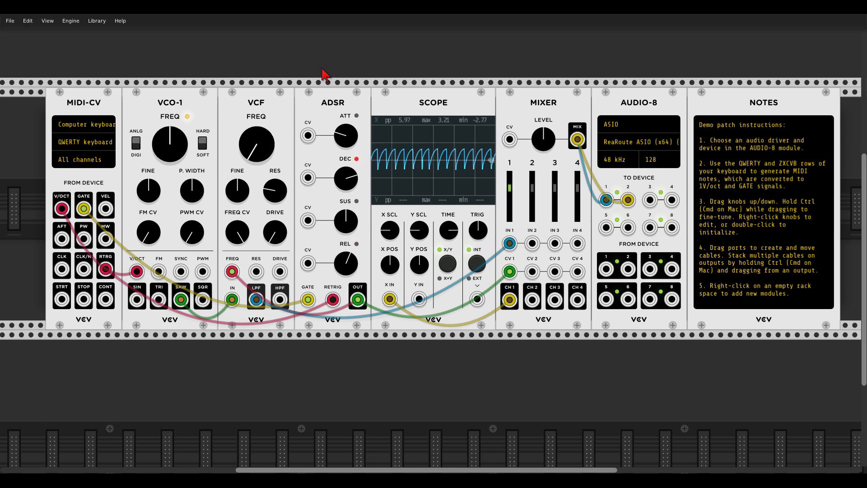
key(b)
key(b)
key(b)
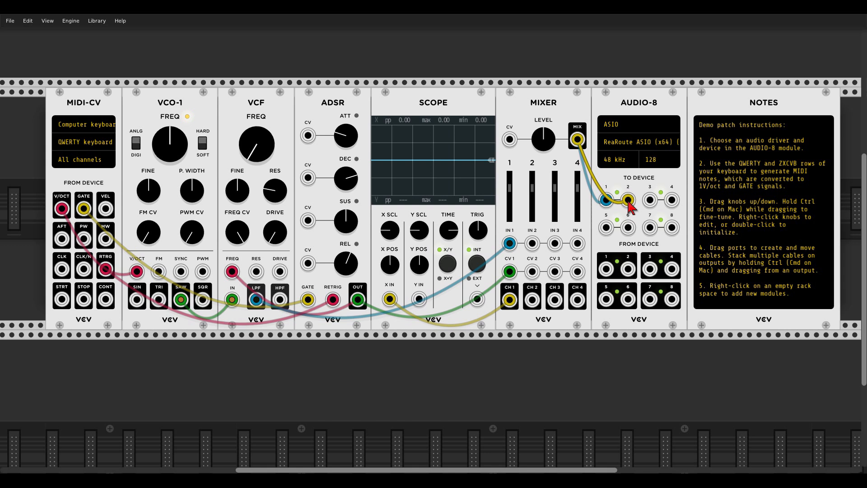
Step: Disconnect the mixer's MIX cable from AUDIO-8 input 2 and play test notes
drag(628, 201, 627, 190)
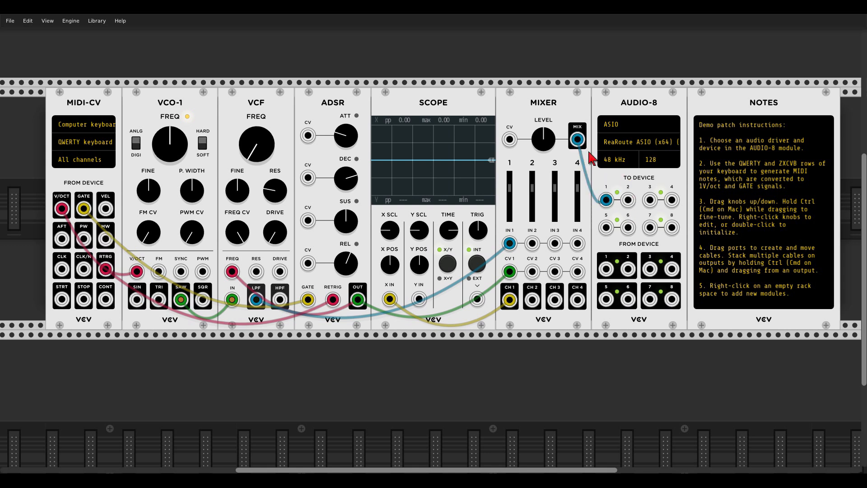
key(z)
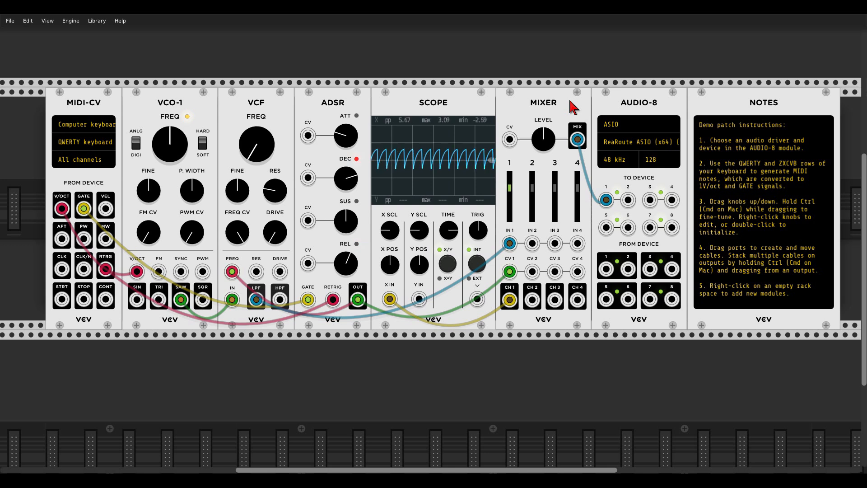
mouse_move(605, 199)
mouse_down()
mouse_move(627, 201)
mouse_move(610, 206)
mouse_up()
key(z)
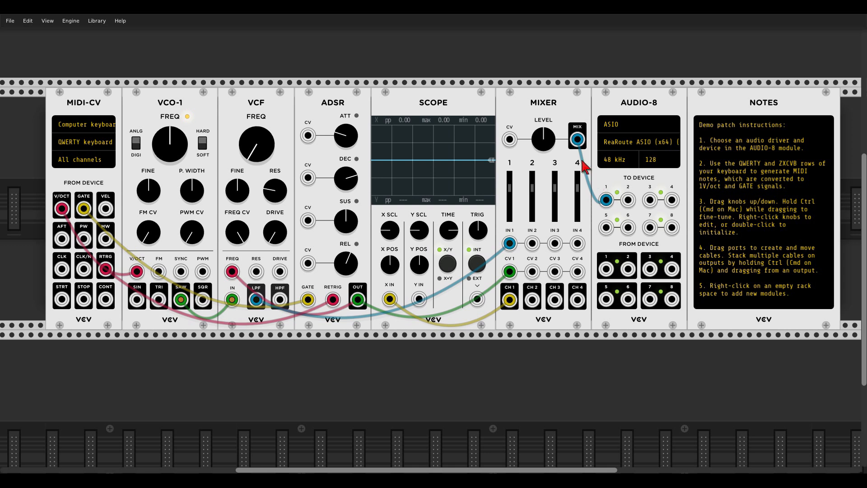
Step: Reconnect the mixer's MIX output to AUDIO-8 input 2 and play a test note
mouse_move(577, 139)
mouse_down()
mouse_move(627, 199)
mouse_move(567, 111)
mouse_move(577, 135)
mouse_up()
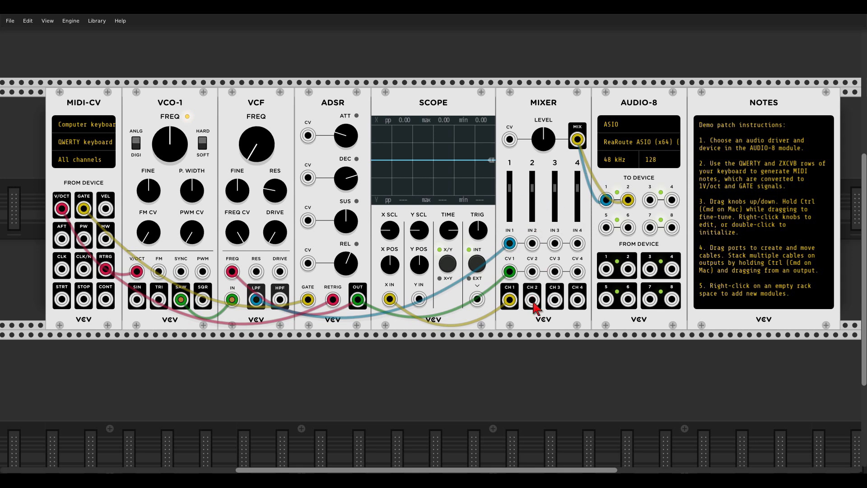
drag(509, 299, 532, 331)
key(n)
Step: Try out the VCO-1 frequency and pulse width knobs, resetting both to their default values
mouse_move(174, 146)
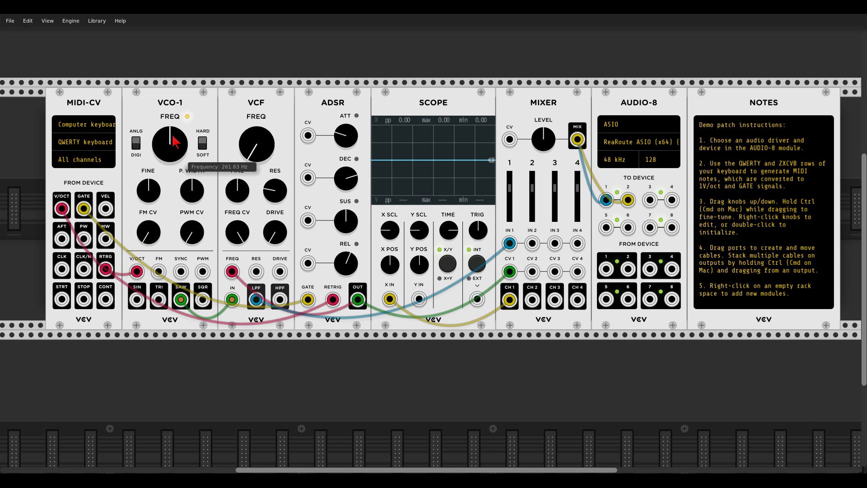
drag(173, 135, 173, 185)
key(b)
mouse_move(173, 137)
mouse_down()
mouse_move(173, 113)
mouse_move(172, 141)
mouse_up()
double_click(172, 144)
drag(169, 144, 174, 147)
drag(197, 189, 197, 187)
double_click(196, 189)
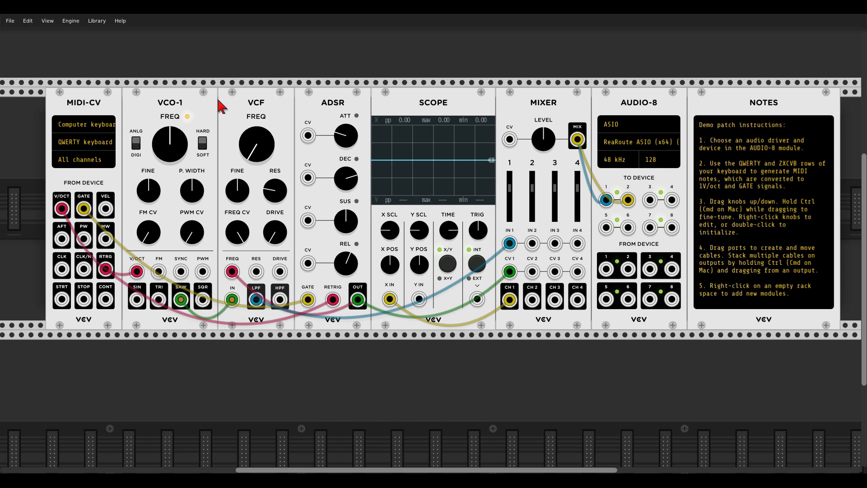
Step: Lower the VCO-1 frequency well below its default and play repeated notes to hear the change
key(z)
mouse_move(176, 148)
mouse_down()
mouse_move(176, 170)
mouse_move(175, 118)
mouse_up()
key(z)
key(z)
key(z)
key(z)
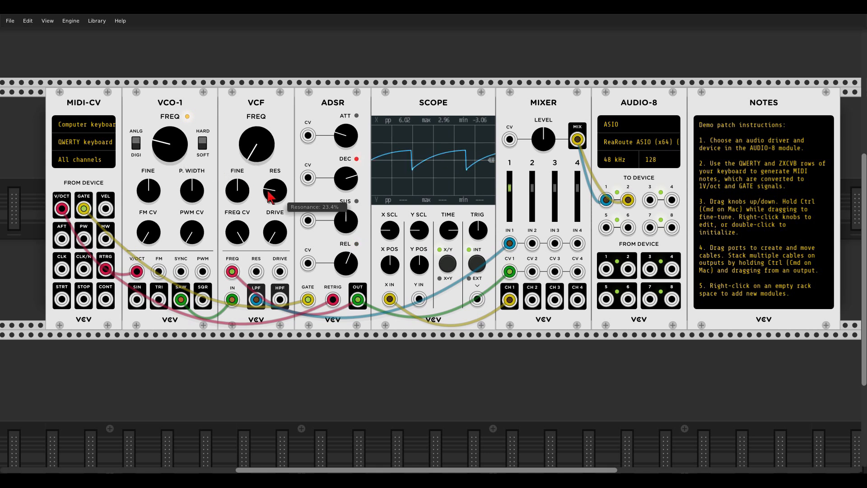
Step: Raise the VCF resonance to about 59.55% and lower the VCO-1 frequency to about 38.4 Hz while playing notes
drag(278, 195, 278, 195)
key(z)
key(z)
drag(168, 158, 168, 174)
key(z)
drag(280, 195, 280, 196)
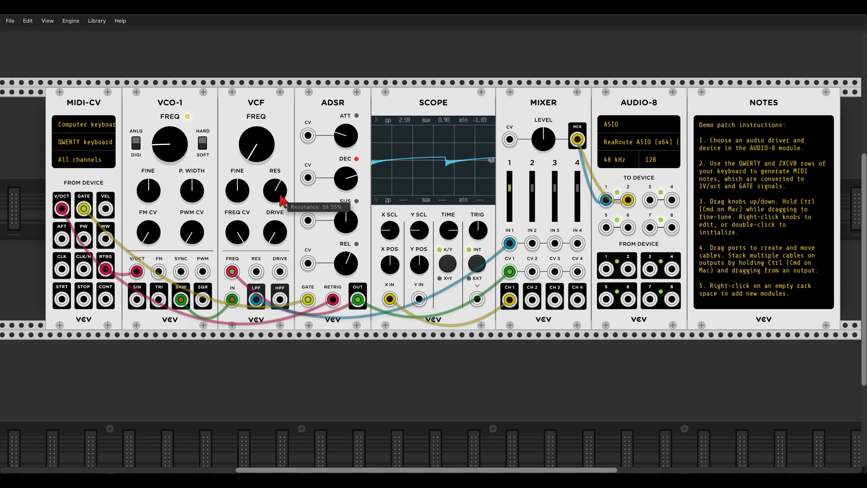
Step: Raise the VCF drive to about 1.848 and turn down the mixer's overall level
drag(279, 237, 279, 234)
drag(545, 147, 546, 156)
mouse_move(269, 147)
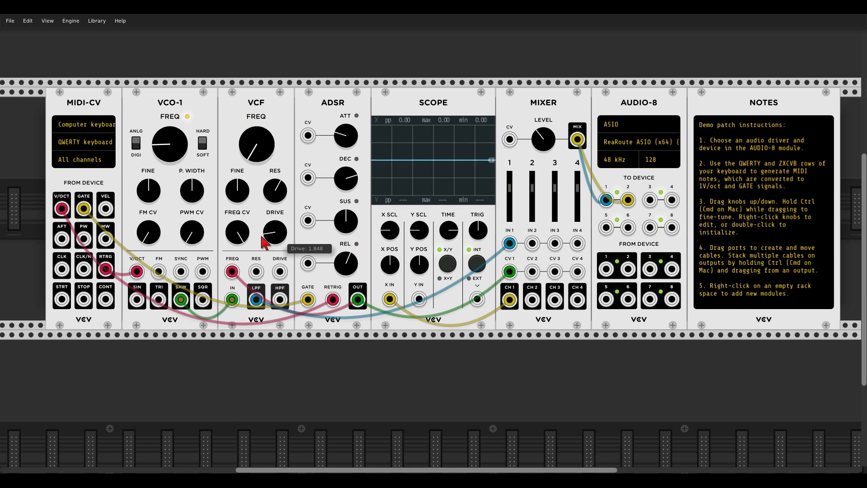
mouse_move(509, 192)
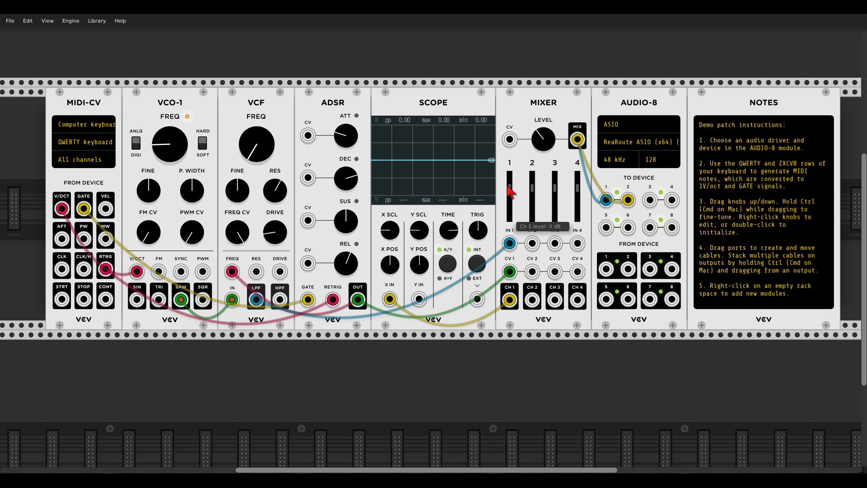
mouse_move(422, 231)
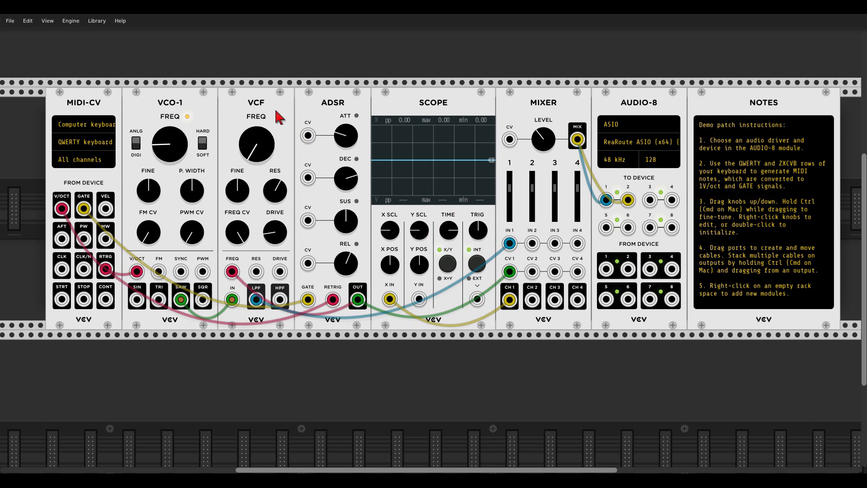
Step: Check the view setting that controls whether parameter tooltips are shown
mouse_move(168, 144)
click(50, 22)
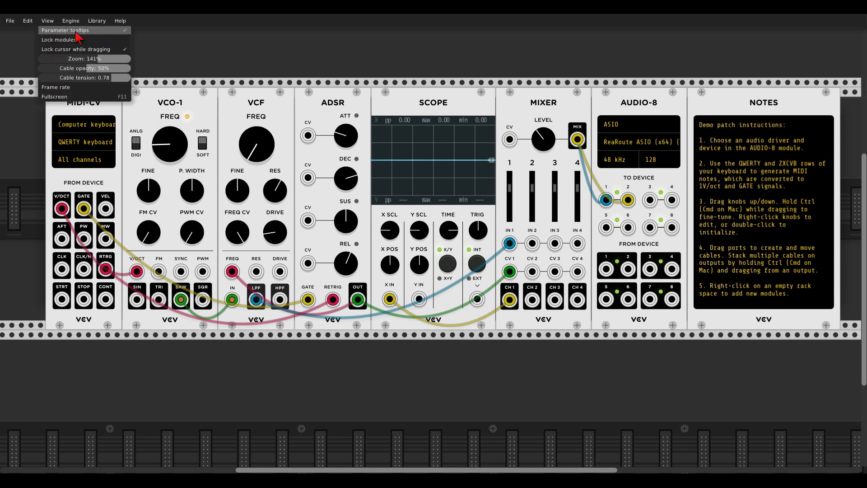
click(187, 44)
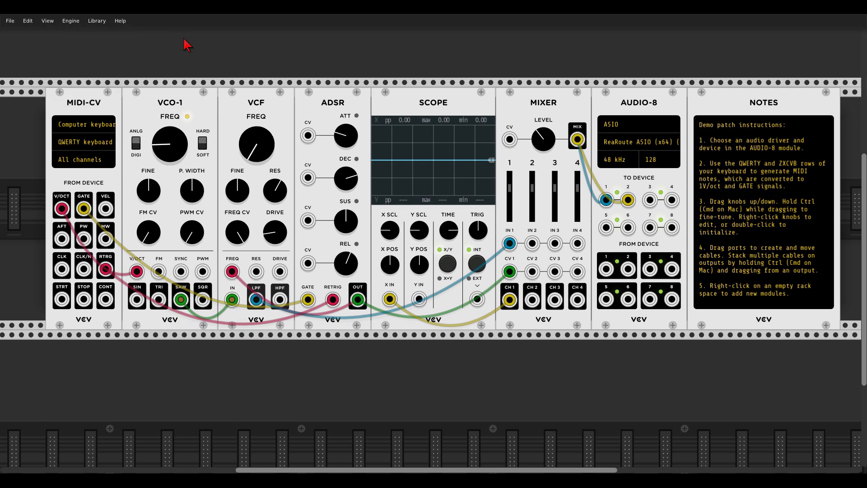
Step: Set the VCO-1 frequency to exactly 440 Hz and play test notes
right_click(167, 141)
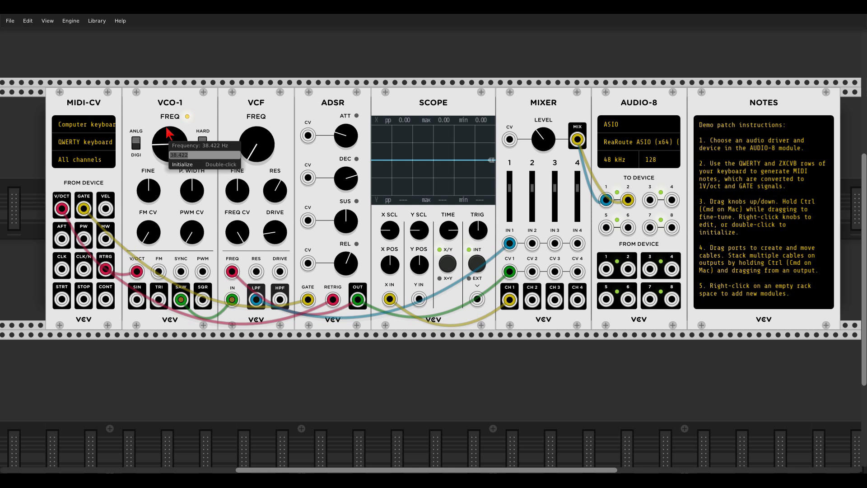
text(440)
key(Return)
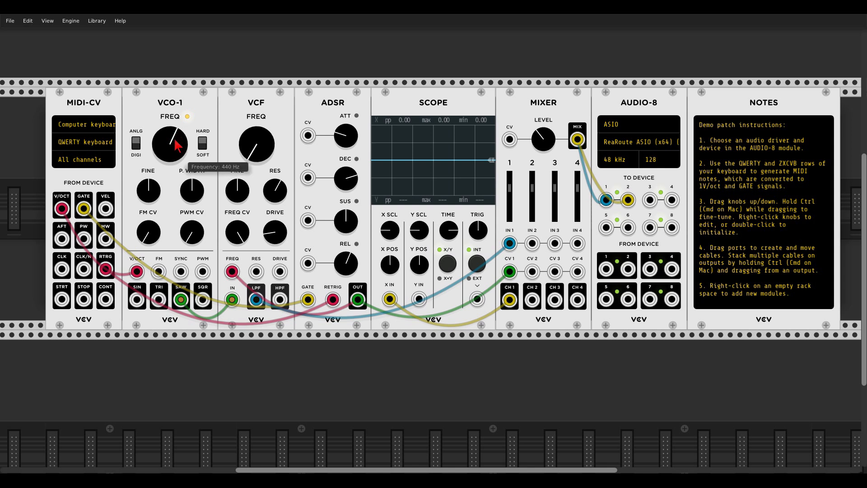
key(z)
key(z)
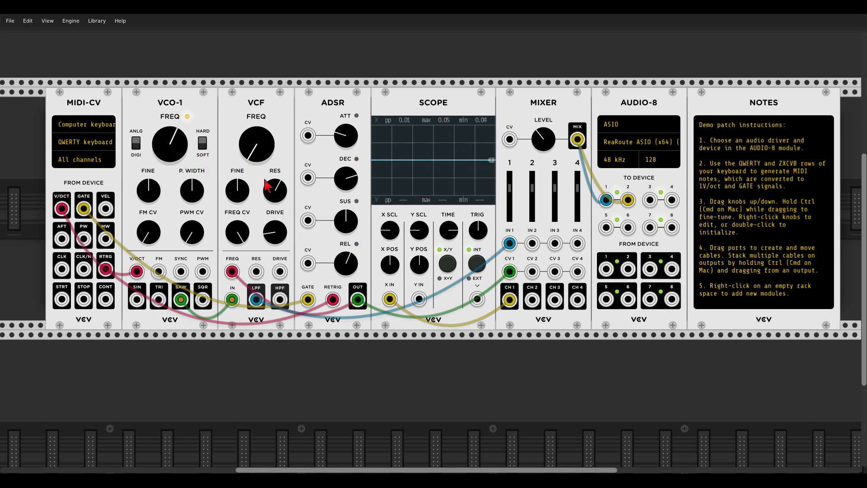
Step: Set the VCO-1 frequency to 220 Hz and play test notes
key(z)
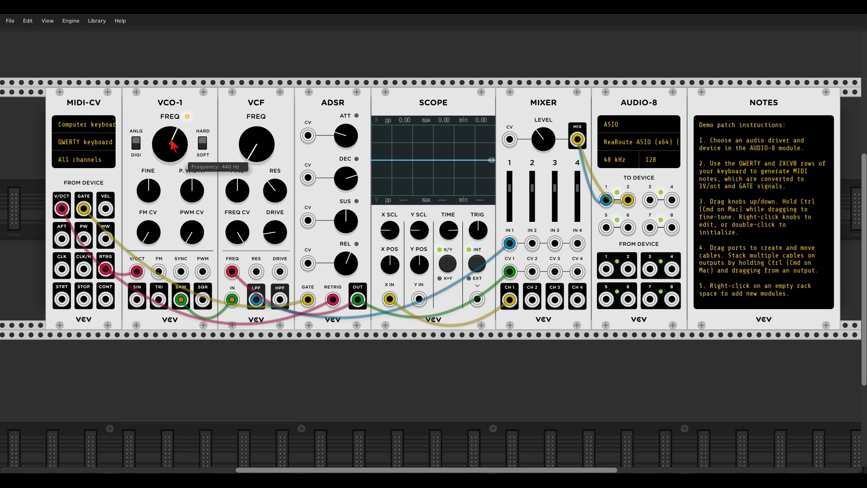
right_click(173, 144)
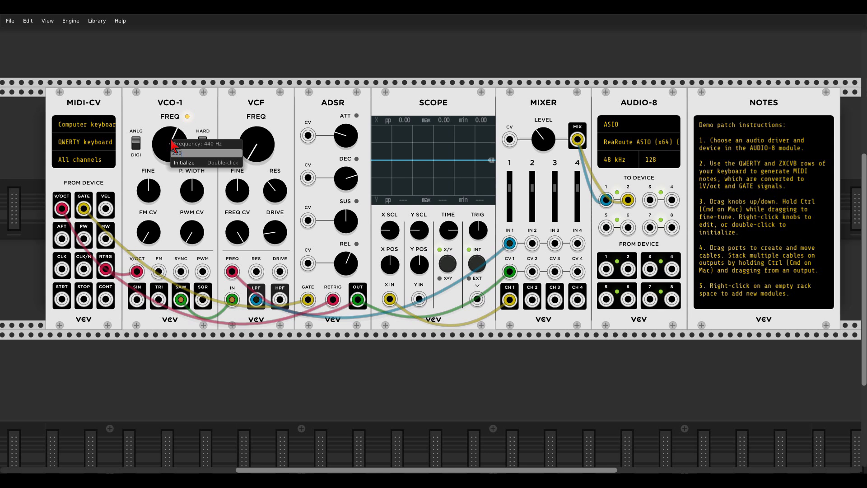
key(Return)
key(z)
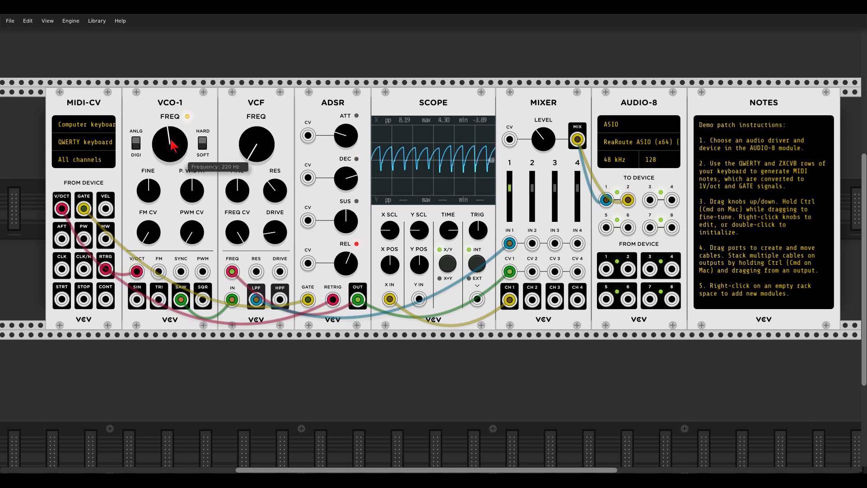
Step: Set the VCO-1 frequency to 110 Hz and play notes to hear the lower octave
right_click(173, 145)
text(110)
key(Return)
key(z)
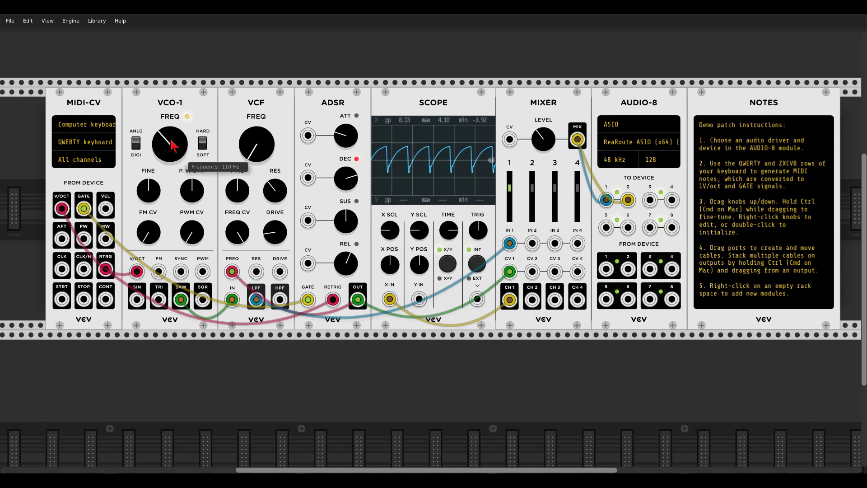
key(z)
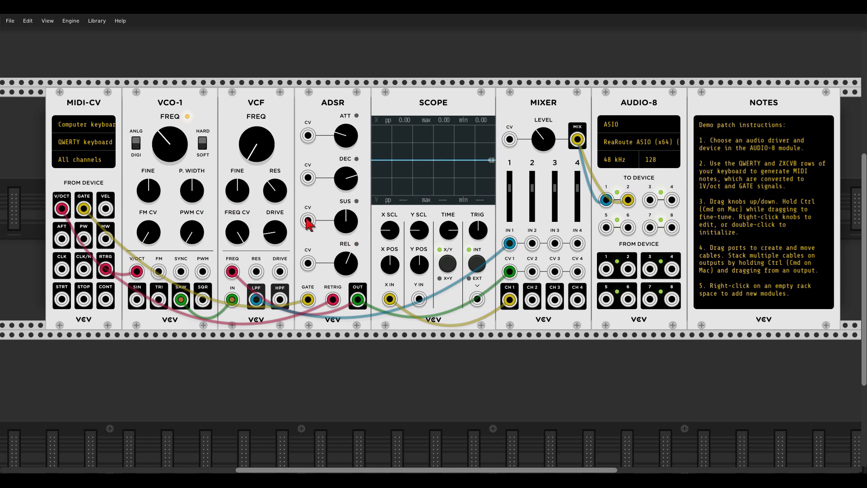
Step: Try to enter an exact decibel level for mixer channel 1
mouse_move(518, 199)
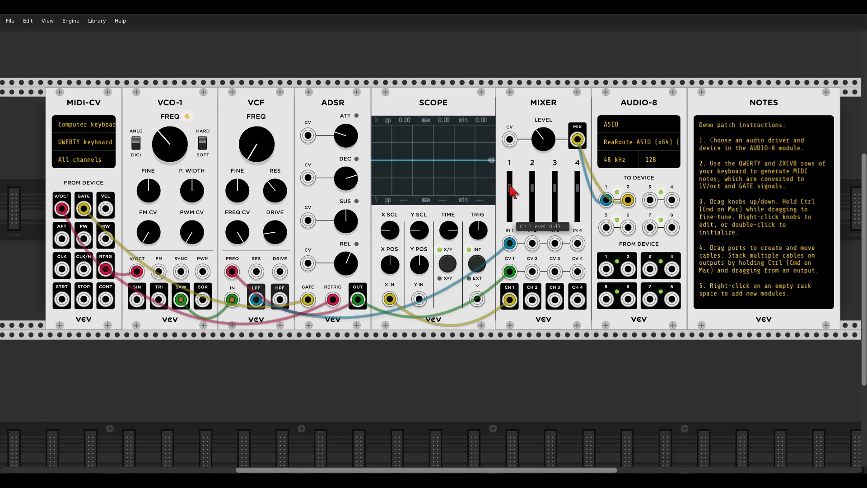
right_click(509, 186)
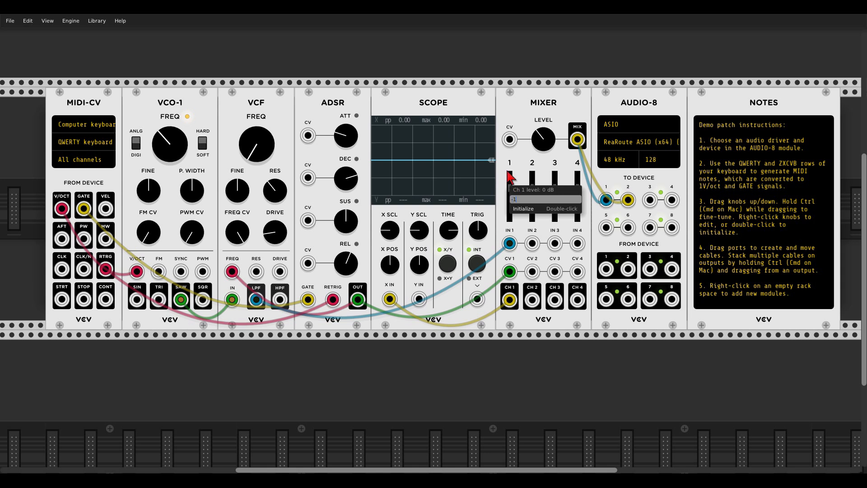
key(Return)
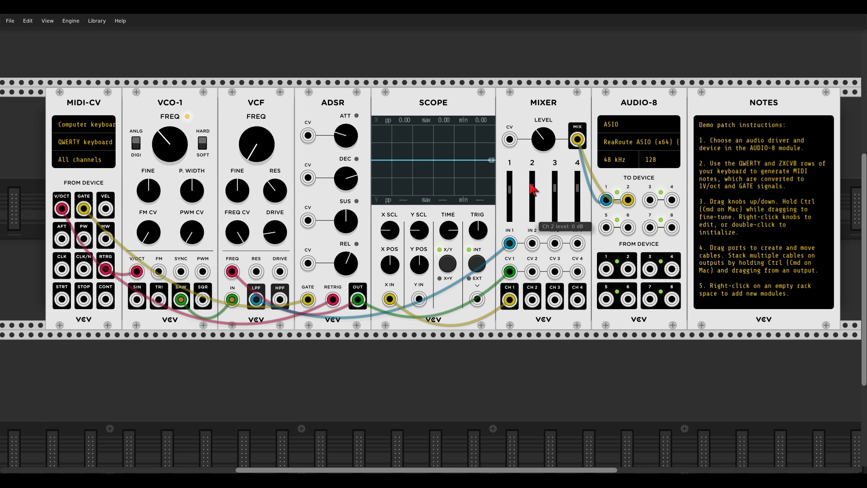
mouse_move(511, 188)
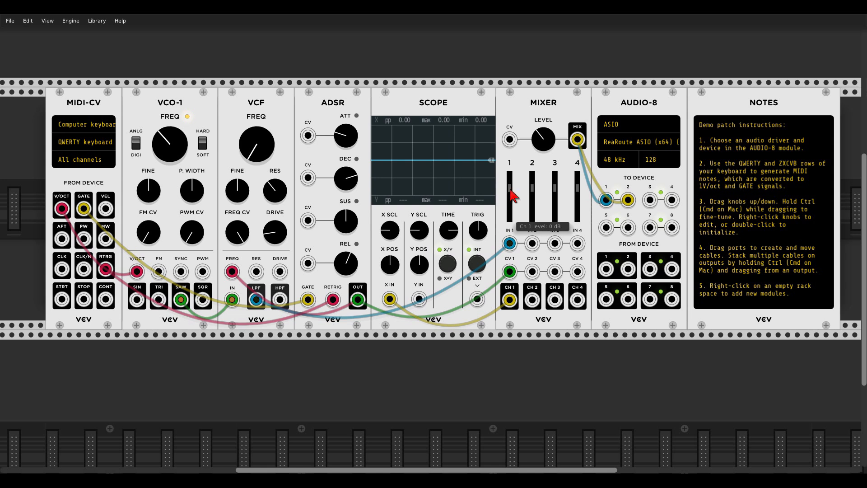
Step: Reset the VCO-1 frequency to its default and move the VCF input cable from the saw to the square output, testing with notes
double_click(179, 145)
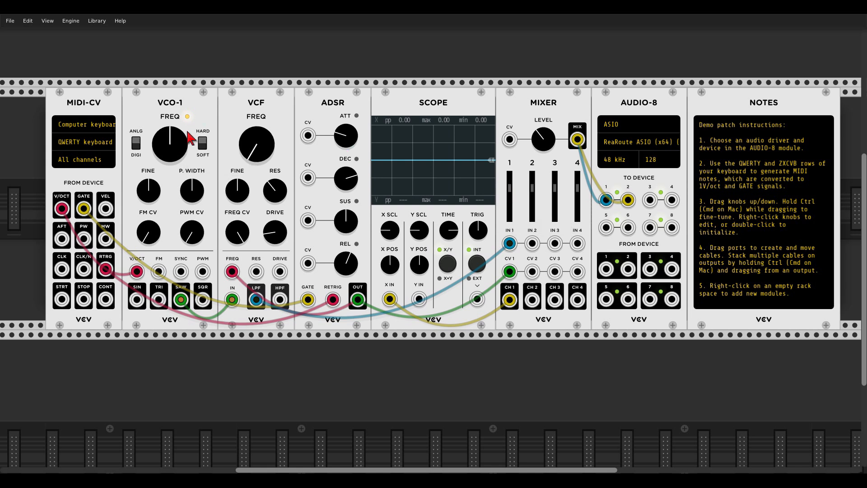
key(z)
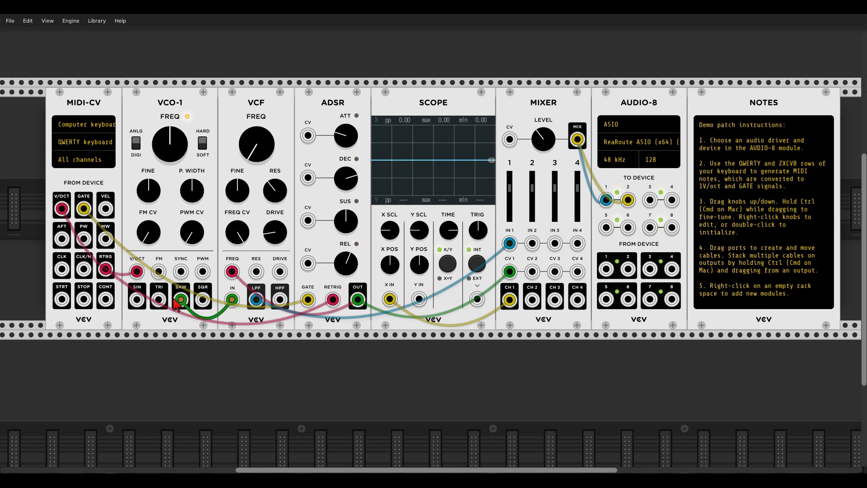
drag(180, 299, 202, 299)
key(z)
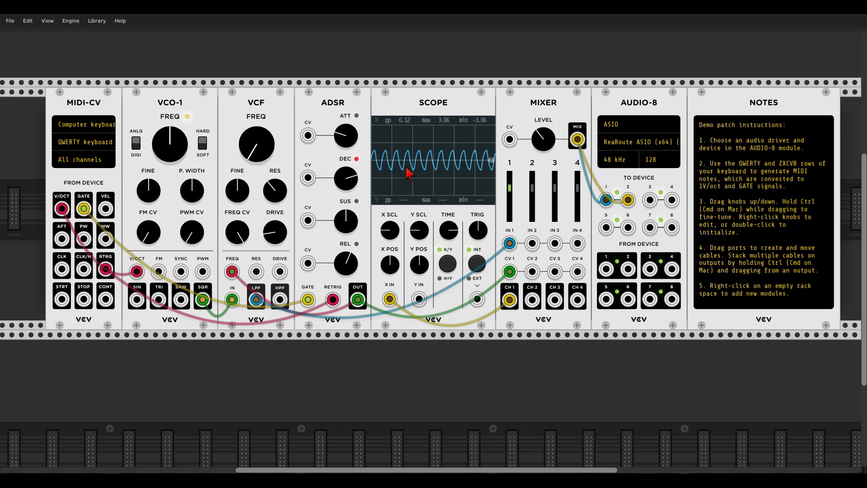
key(z)
key(z)
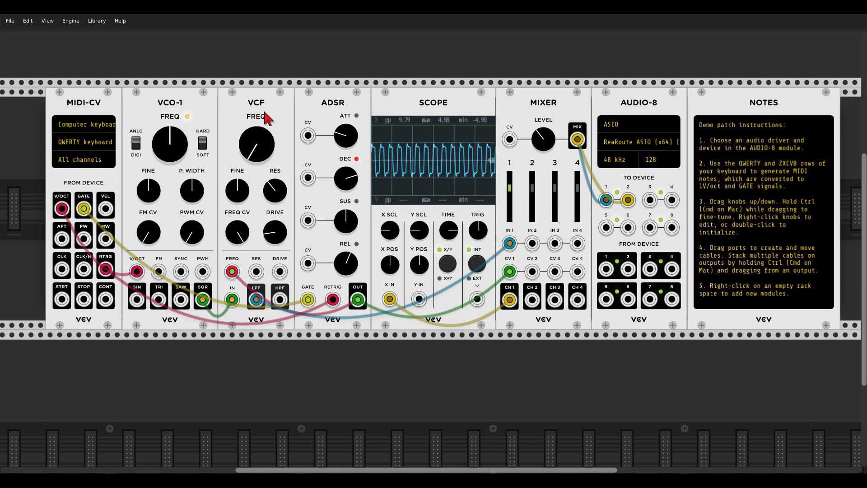
key(z)
key(z)
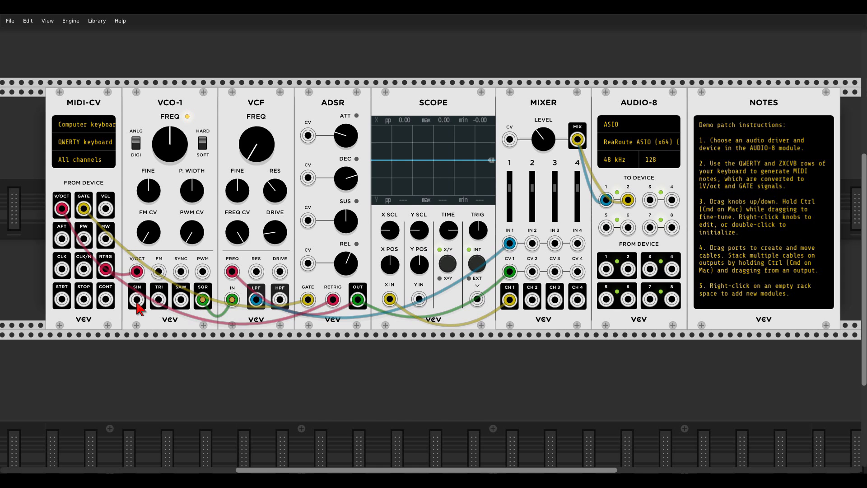
Step: Patch the VCO-1 sine output into mixer IN 2 and the ADSR output into CV 2, testing with notes
drag(137, 299, 531, 243)
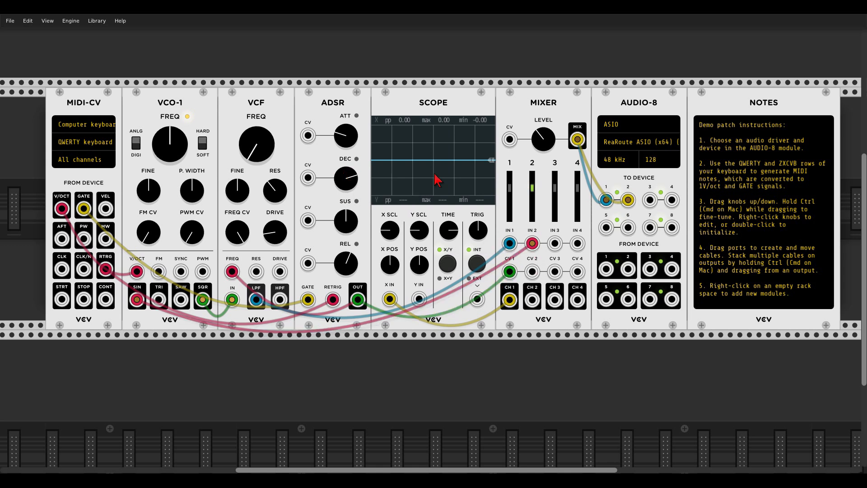
drag(533, 271, 358, 299)
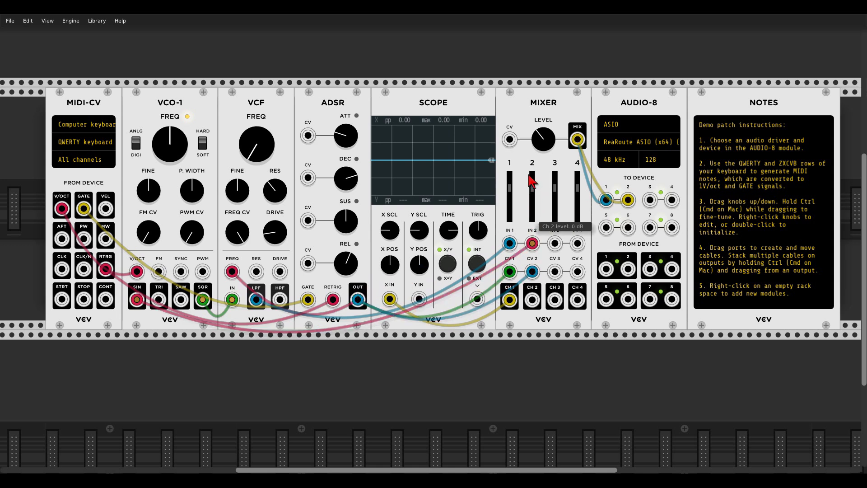
key(z)
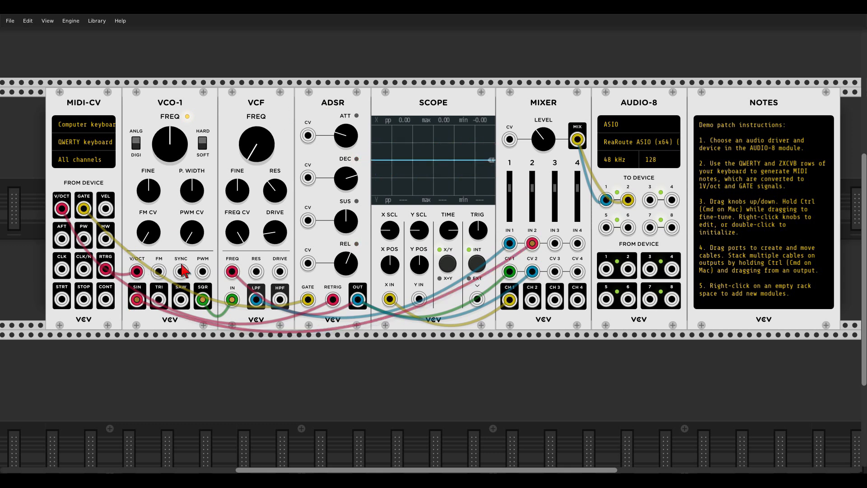
key(z)
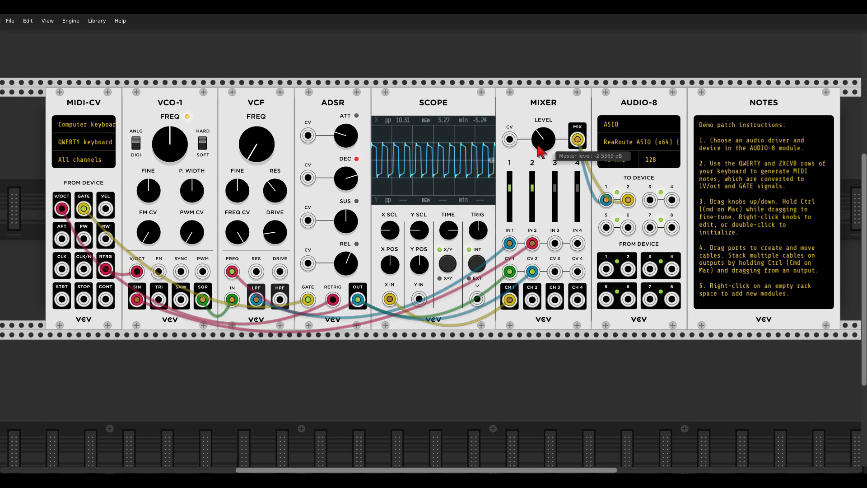
Step: Lower the mixer's master level and the VCO-1 frequency while playing test notes
drag(541, 142, 541, 158)
key(z)
mouse_move(184, 143)
mouse_down()
mouse_move(185, 158)
mouse_move(182, 130)
mouse_up()
key(z)
key(z)
key(z)
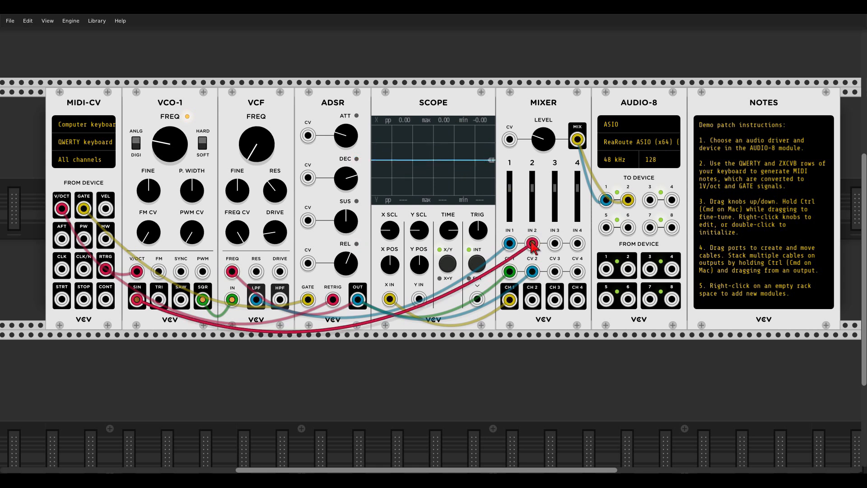
Step: Pull down the mixer's channel 2 level to compare the sound on a note, and reset it to its default
drag(531, 188, 532, 214)
key(z)
double_click(532, 215)
key(z)
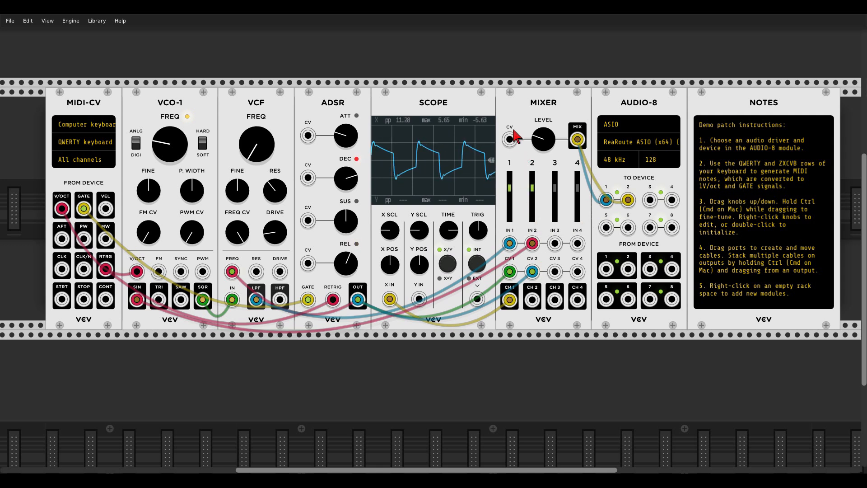
Step: Play a sequence of low and high notes to hear the combined square and sine voices
key(z)
key(z)
key(z)
key(z)
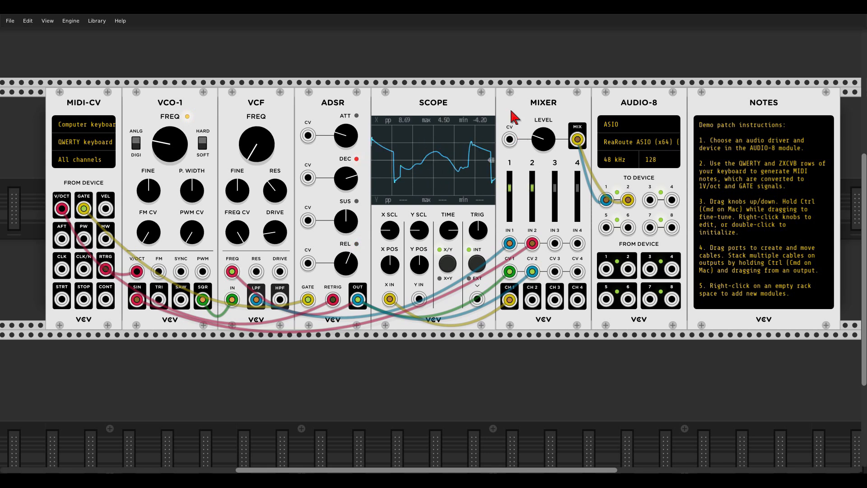
key(v)
key(z)
key(v)
key(z)
key(v)
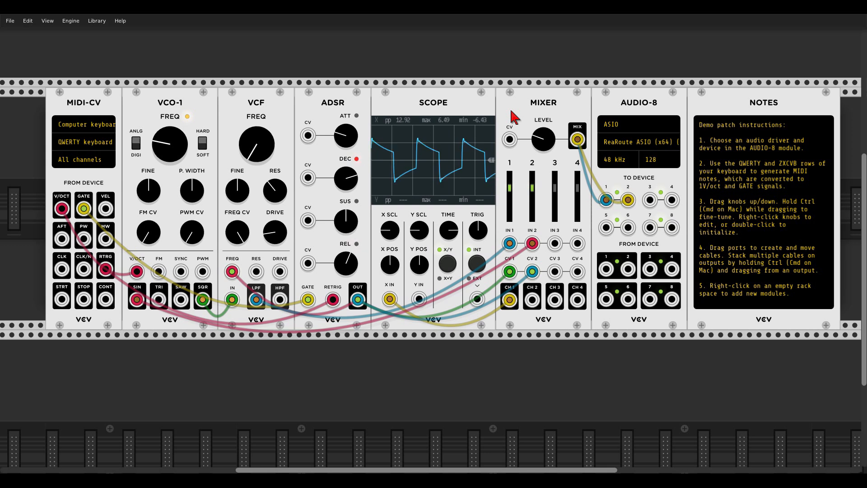
key(n)
key(r)
key(w)
key(r)
key(w)
key(r)
key(q)
key(q)
key(q)
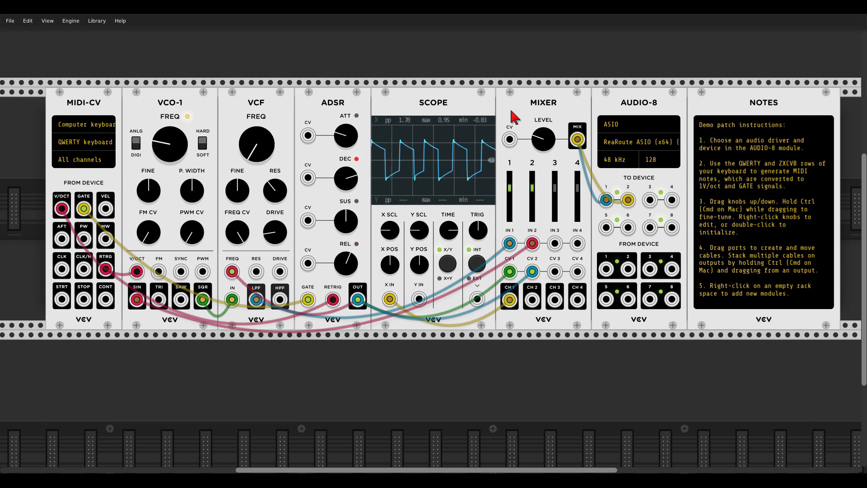
key(n)
key(x)
key(x)
key(x)
key(x)
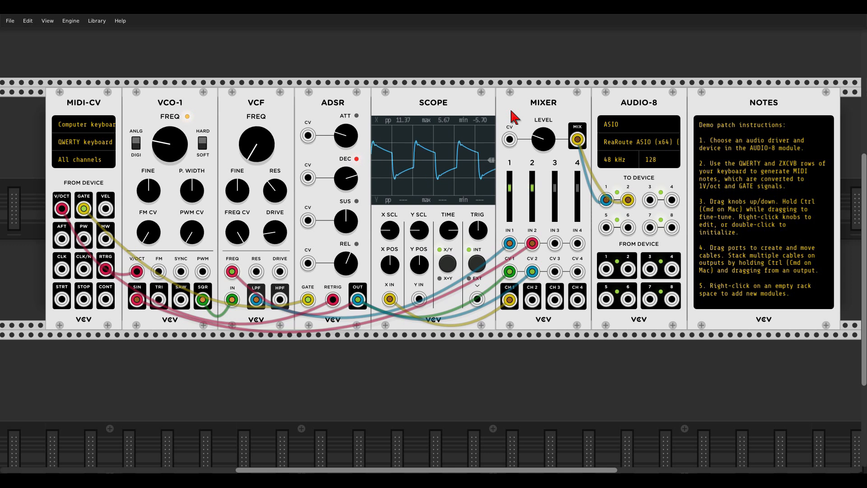
key(x)
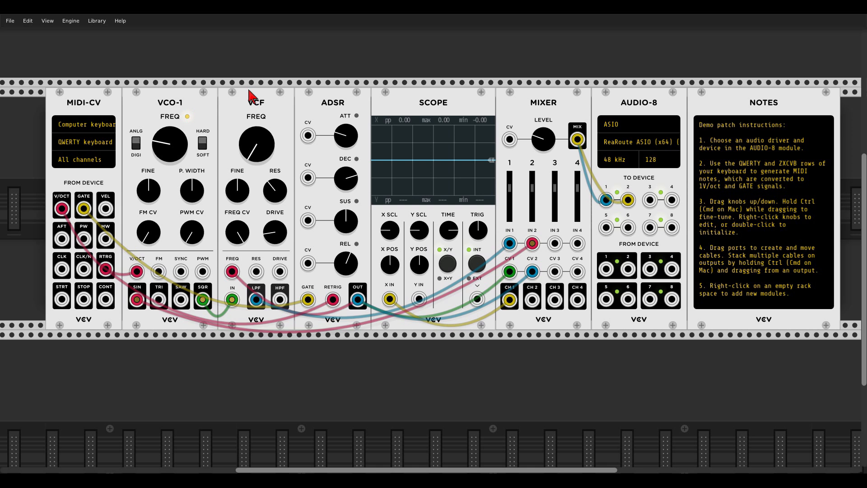
Step: Set the MIDI-CV module's polyphony channels to 3
right_click(81, 104)
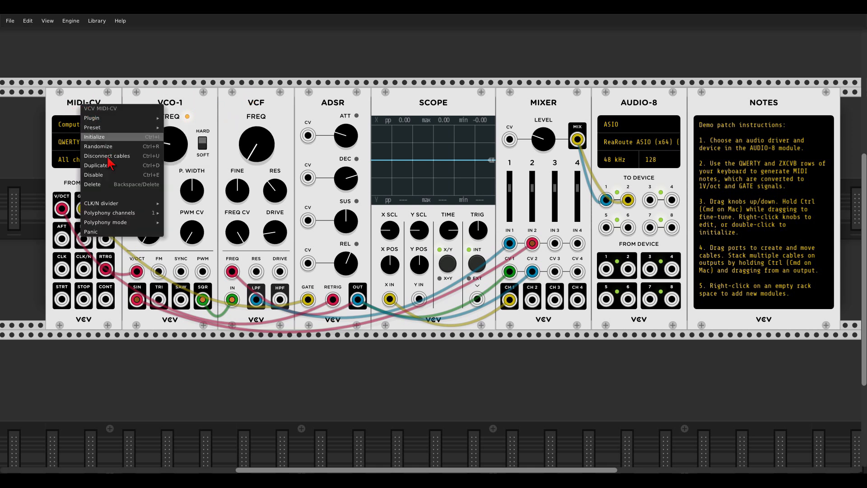
mouse_move(116, 214)
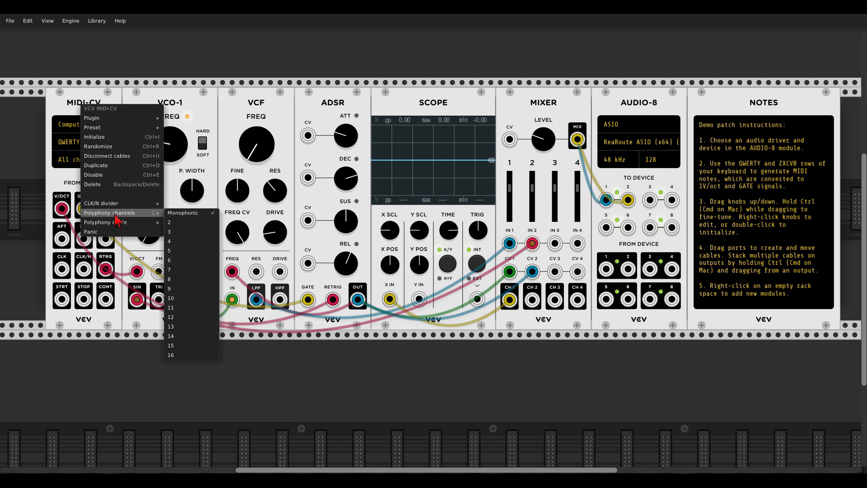
click(181, 232)
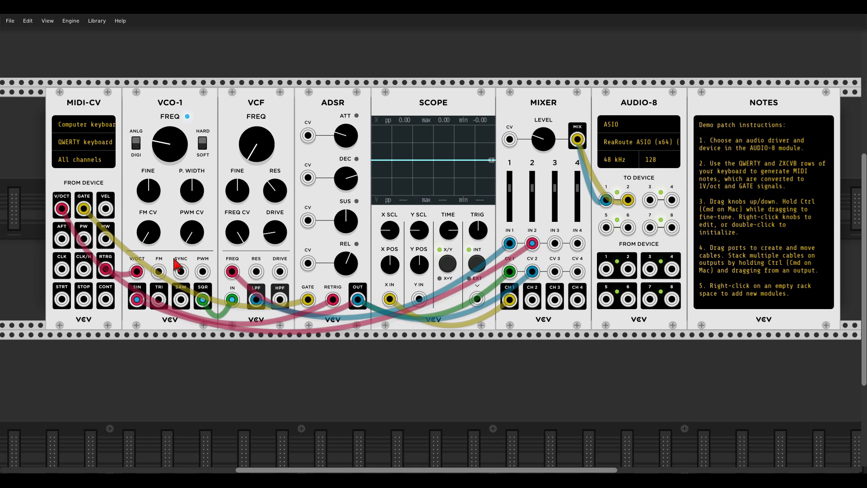
Step: Reset the VCO-1 frequency to its default and lower the mixer's master level slightly
double_click(182, 145)
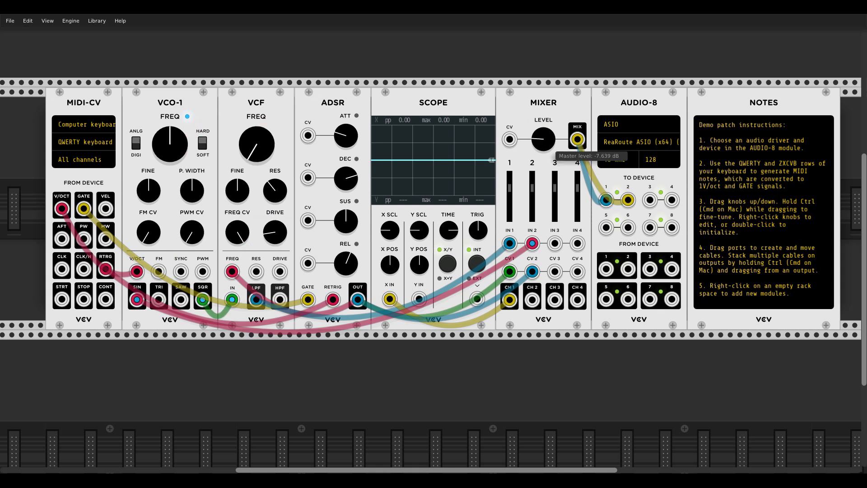
drag(539, 134, 539, 140)
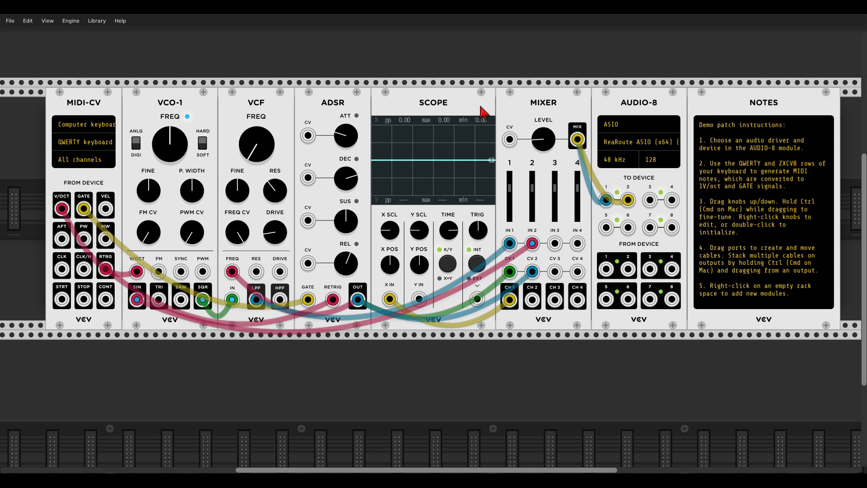
Step: Play chords on the computer keyboard to hear the three-voice polyphony
key(z)
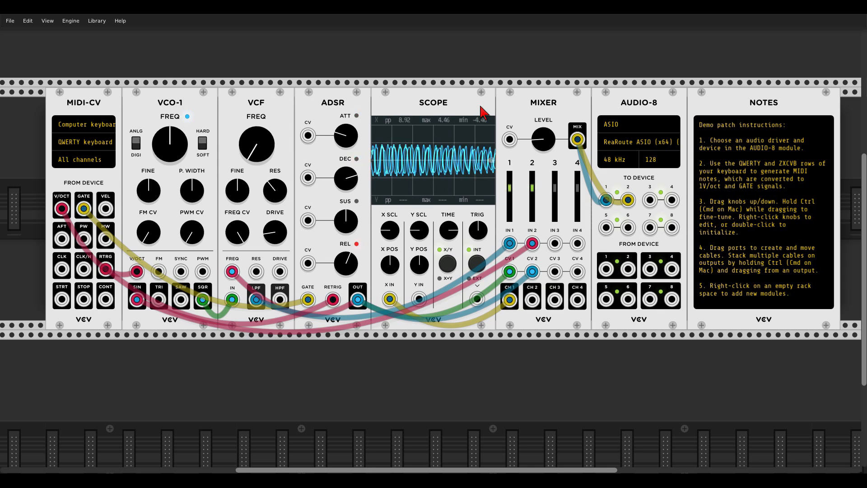
key(z)
key(z)
key(z)
key(z)
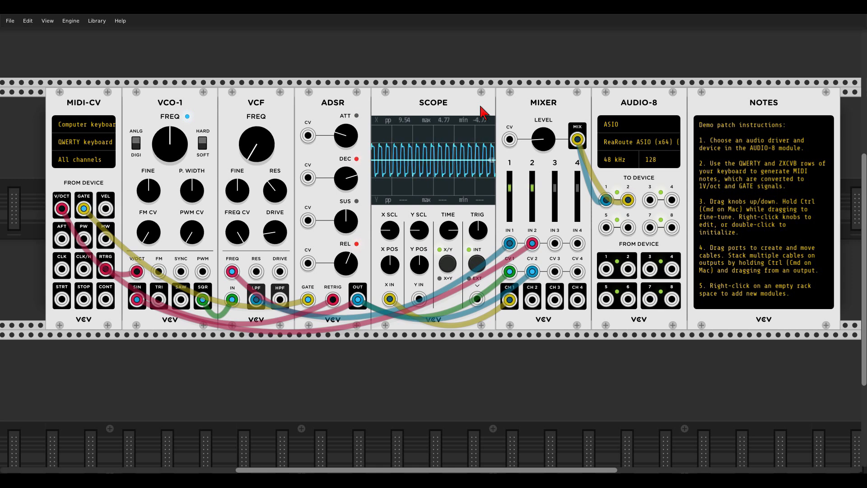
key(z)
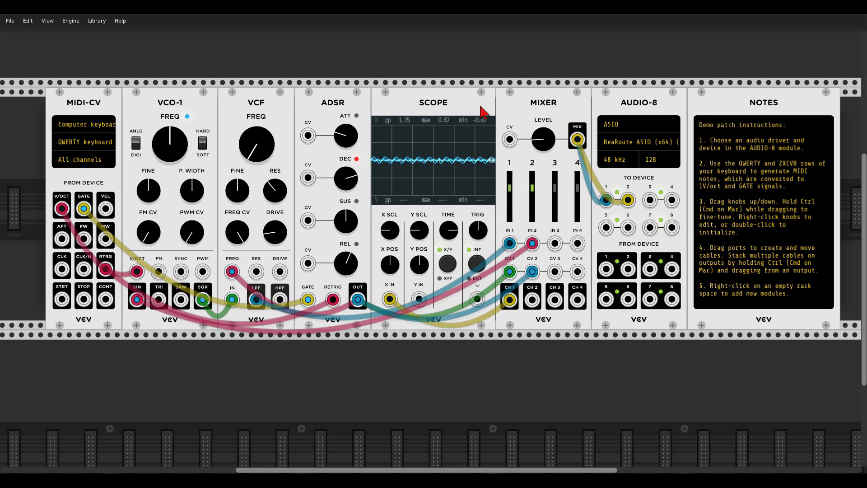
key(z)
key(z)
key(z)
key(z)
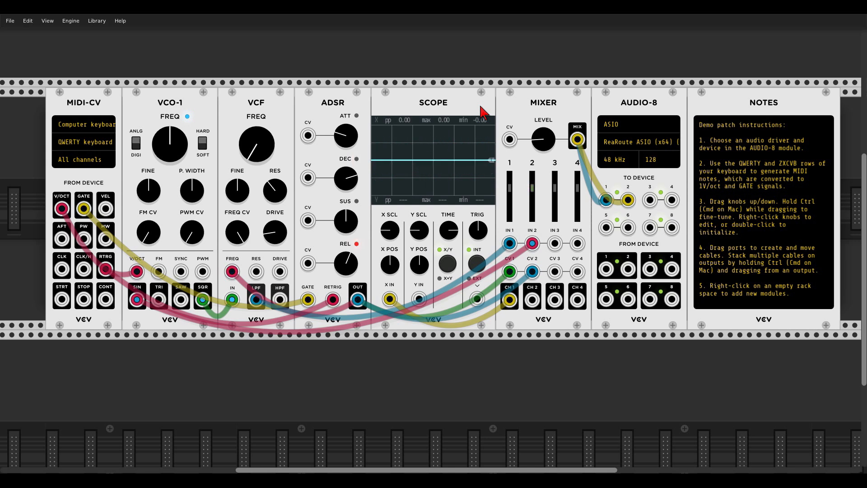
Step: Check the polyphony channel options of the MIDI-CV module
right_click(107, 102)
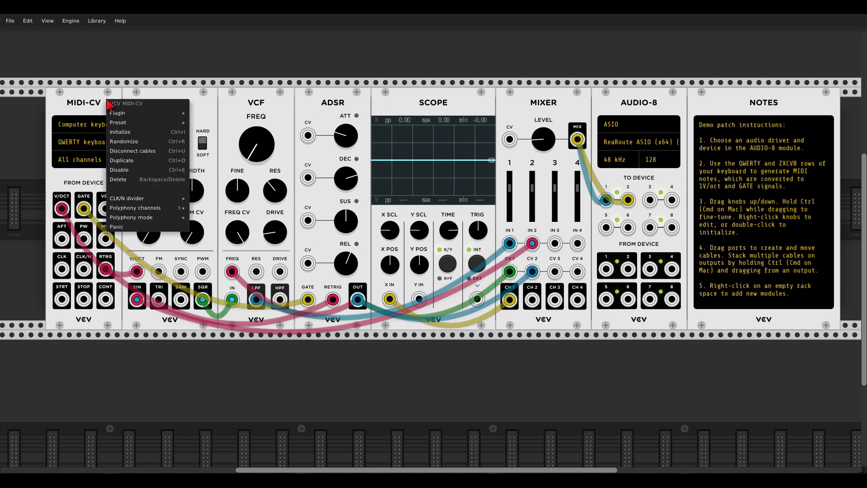
mouse_move(155, 211)
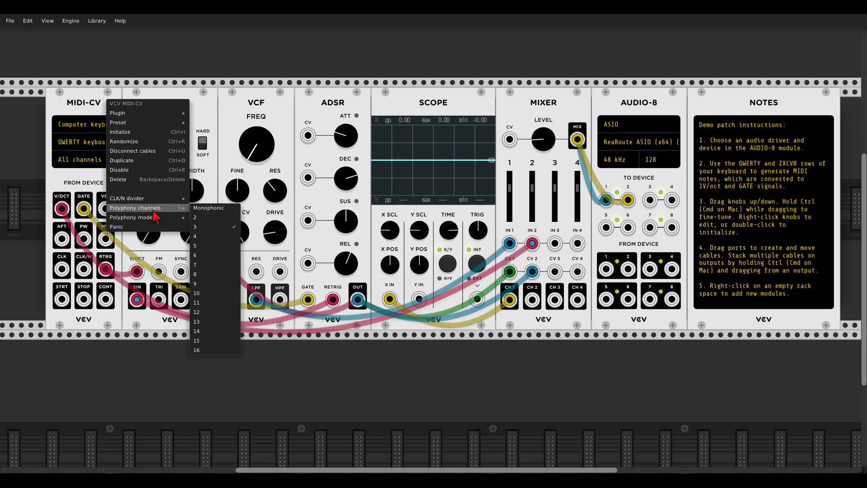
click(228, 122)
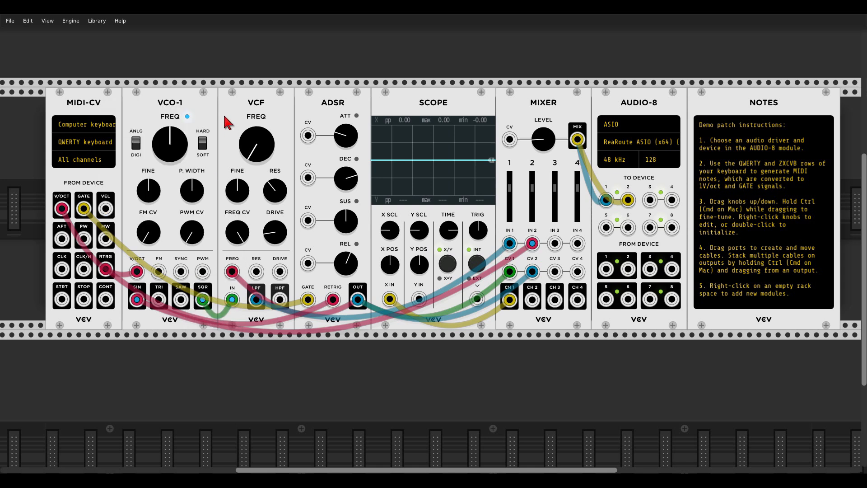